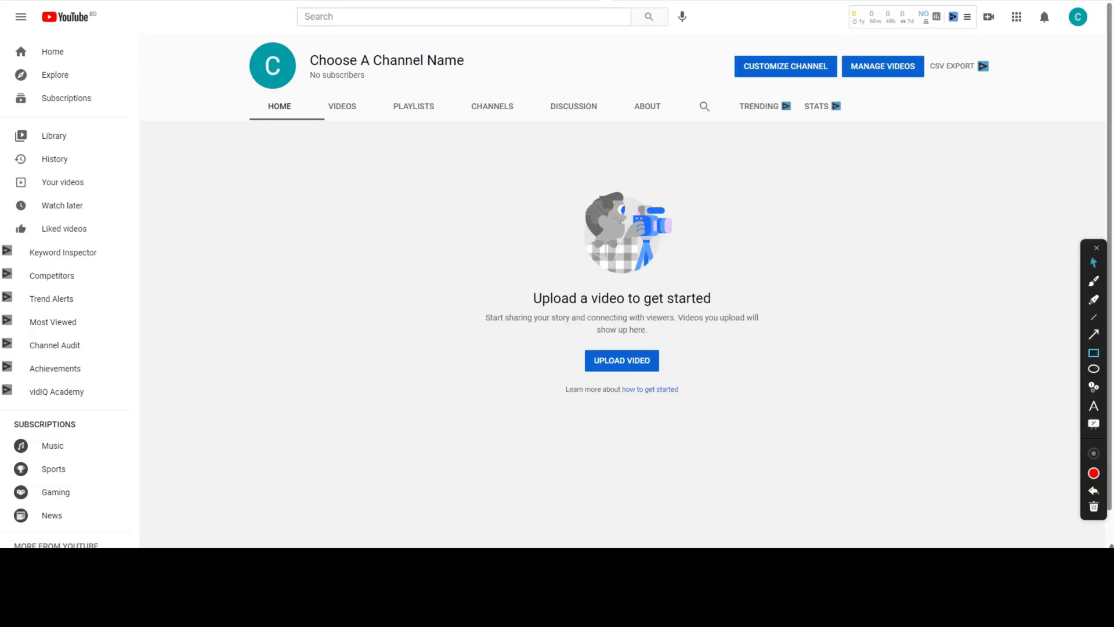
# Step: On the empty channel home page, bring up the link options for MANAGE VIDEOS
pyautogui.moveTo(839, 46); pyautogui.dragTo(932, 91)
pyautogui.click(1093, 262)
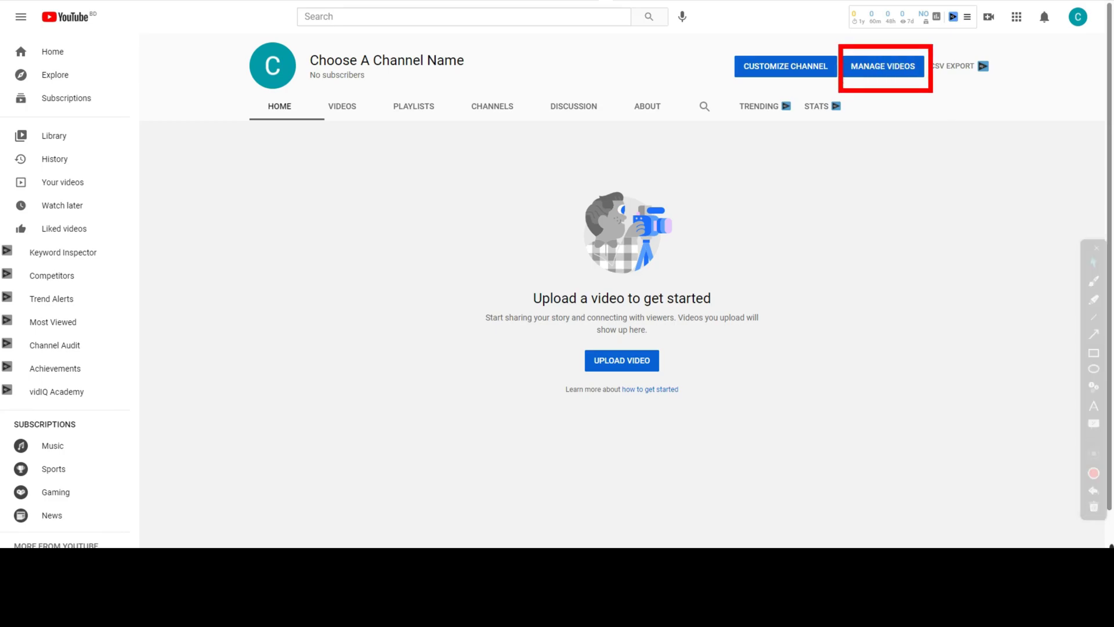
pyautogui.rightClick(874, 68)
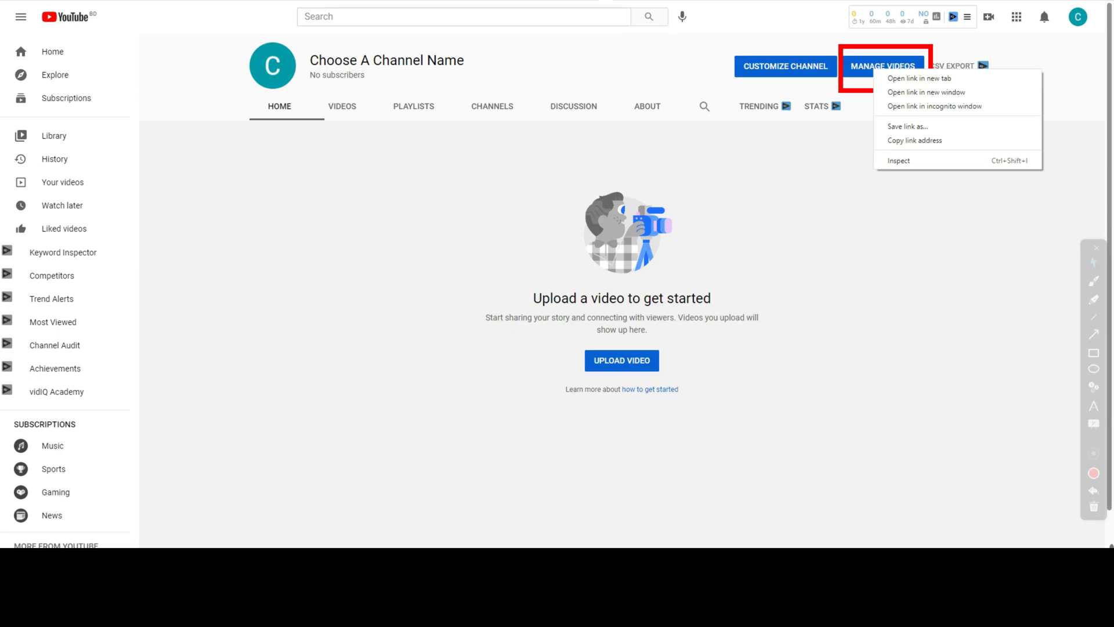
# Step: Dismiss the 'Hello new YouTube Studio' welcome popup and scroll the sidebar toward Settings
pyautogui.press('Escape')
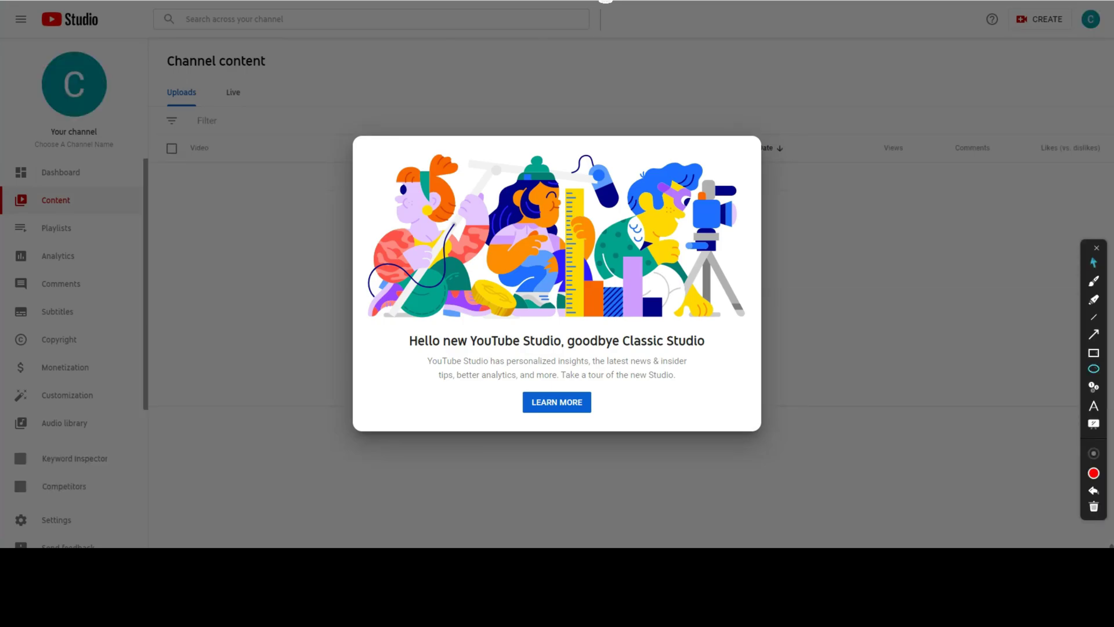
pyautogui.moveTo(800, 188); pyautogui.dragTo(910, 273)
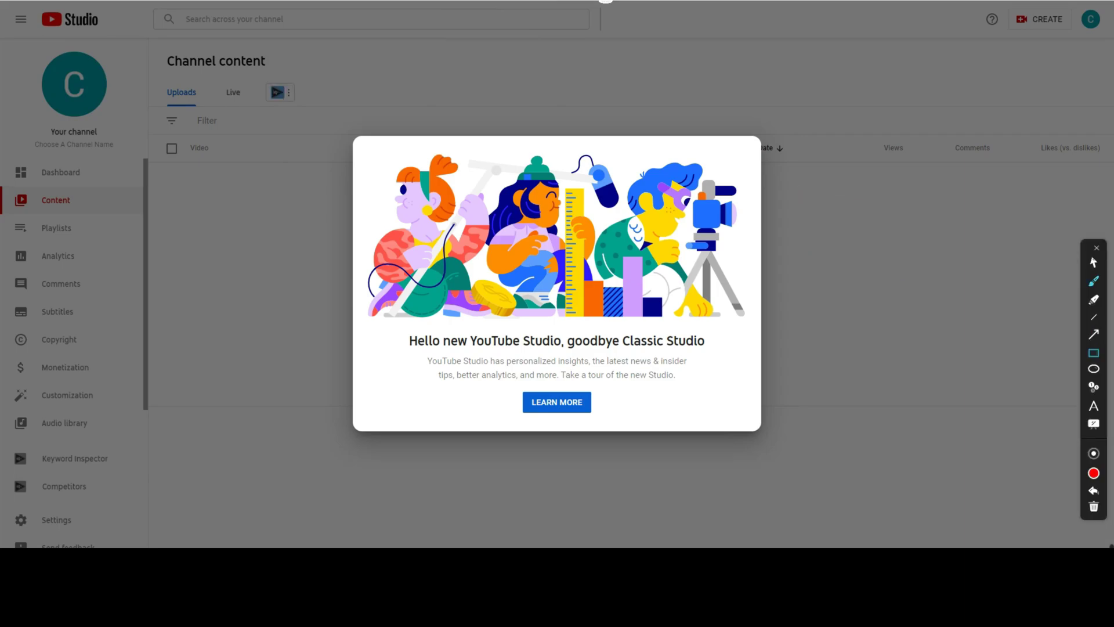
pyautogui.press('Escape')
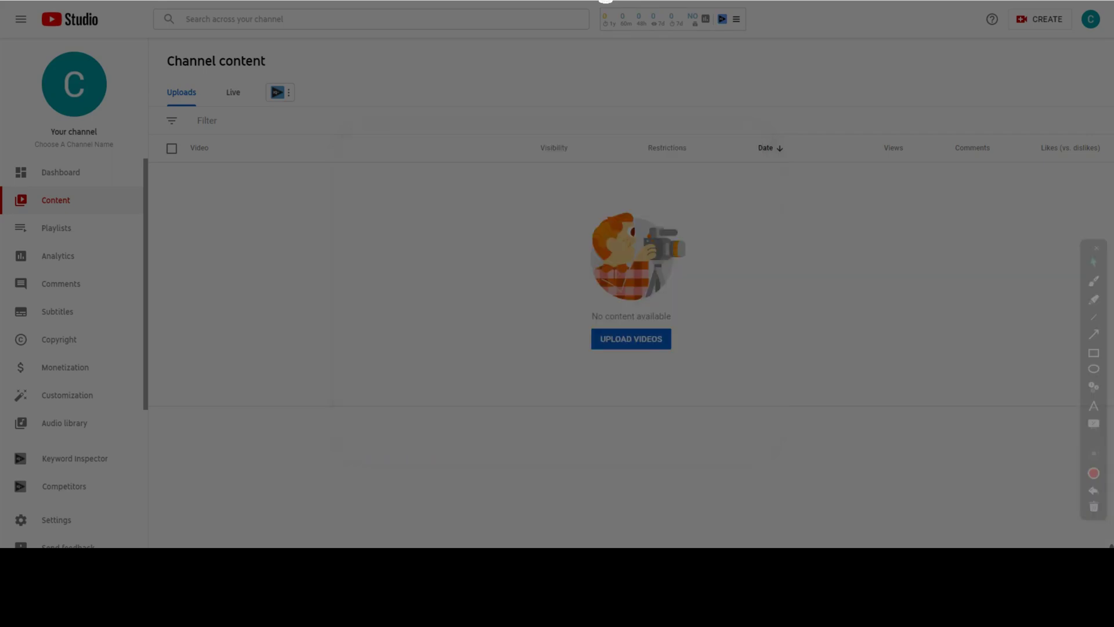
pyautogui.scroll(-3, 70, 261)
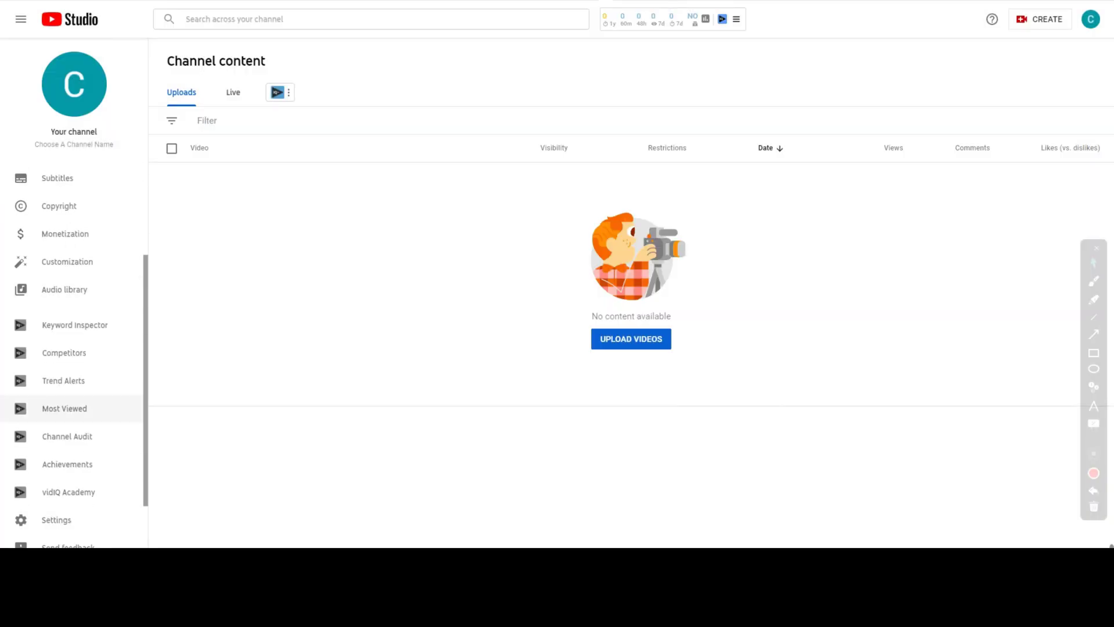
pyautogui.click(1094, 352)
pyautogui.moveTo(3, 503); pyautogui.dragTo(88, 535)
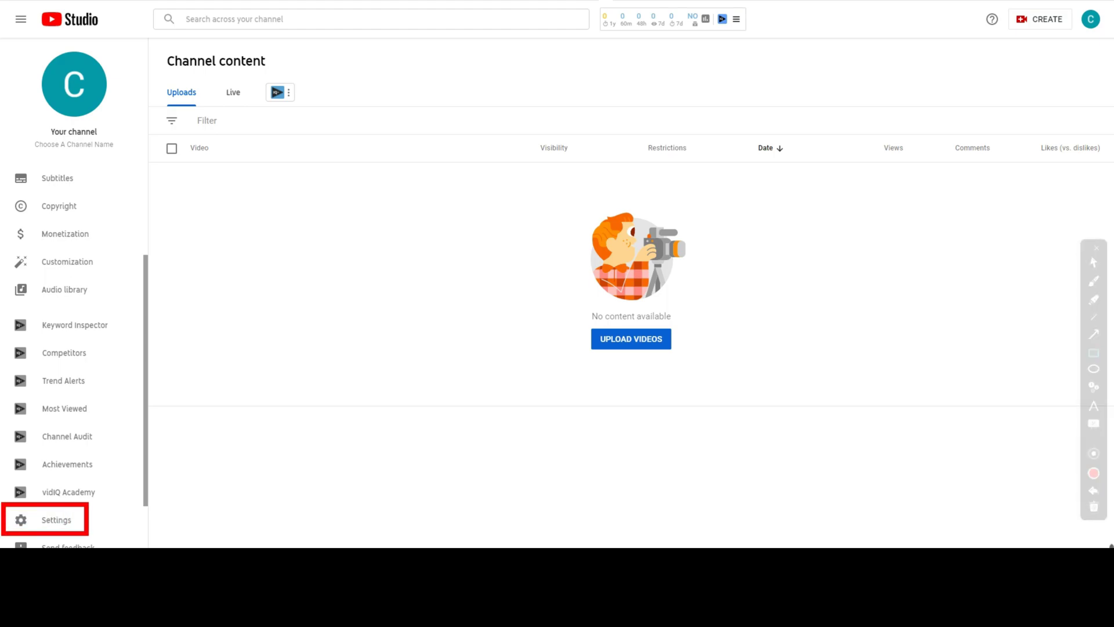
# Step: Open Settings from the Studio sidebar and switch to its Channel section
pyautogui.click(1093, 263)
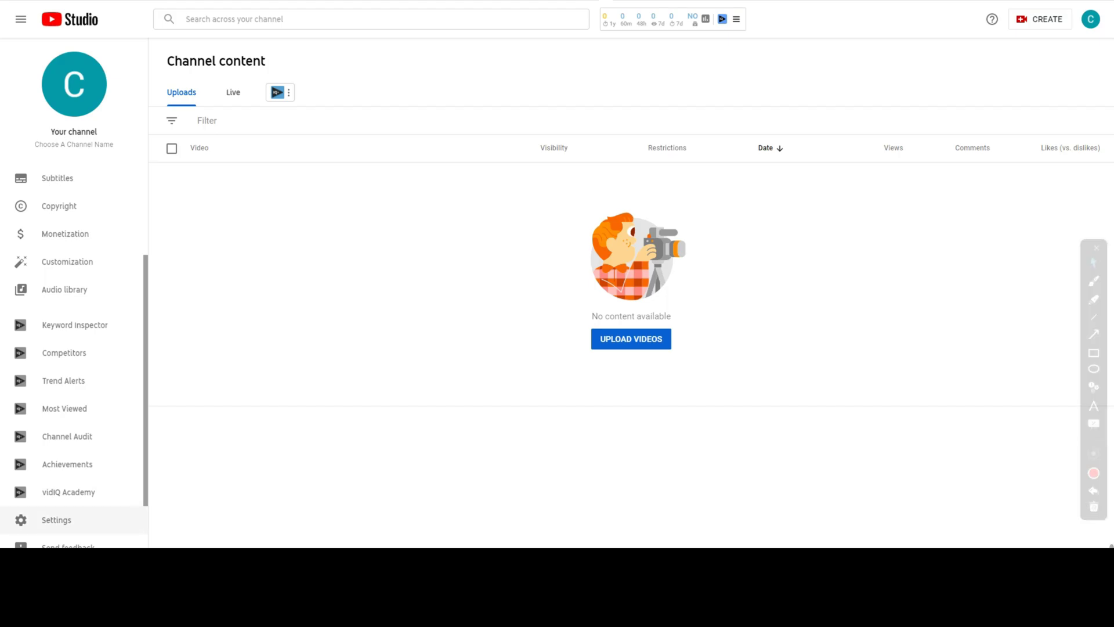
pyautogui.click(57, 520)
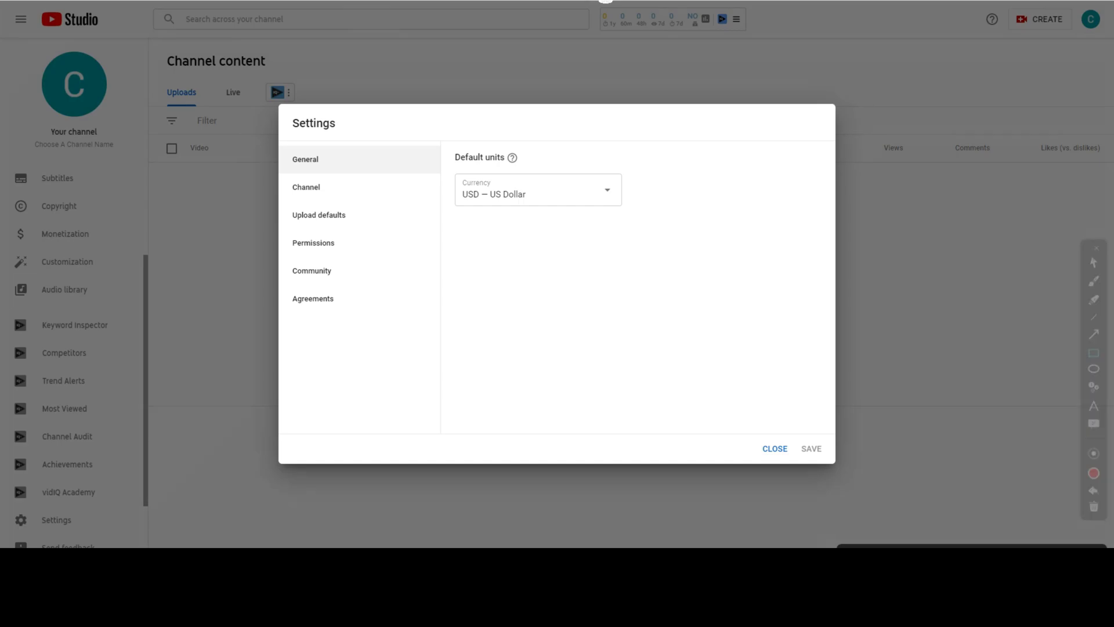
pyautogui.moveTo(283, 177); pyautogui.dragTo(344, 202)
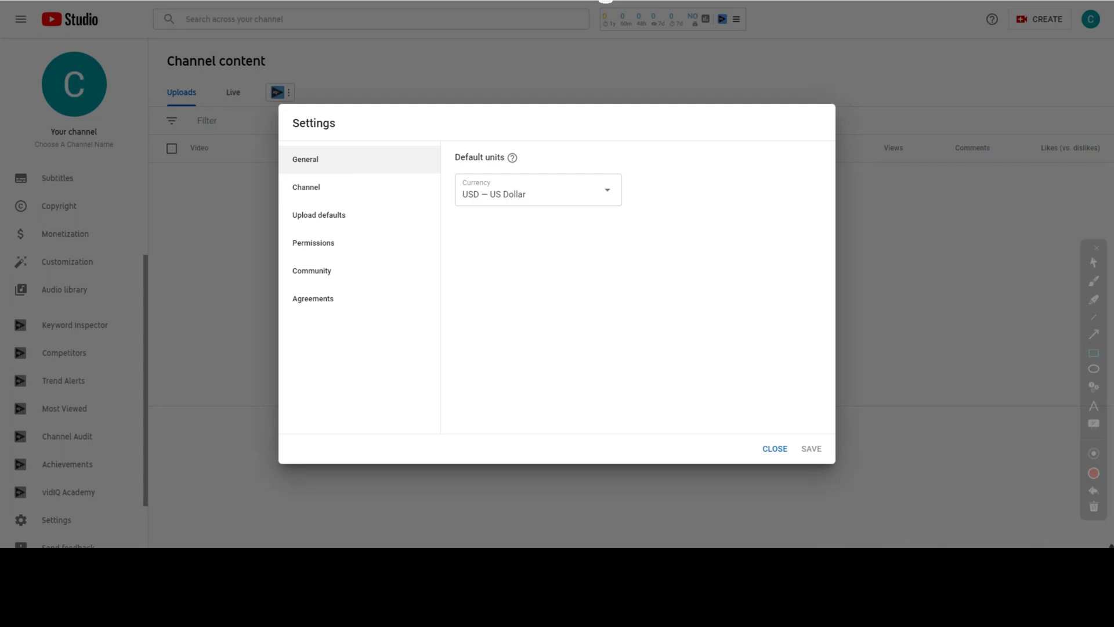
pyautogui.click(1094, 263)
pyautogui.click(305, 187)
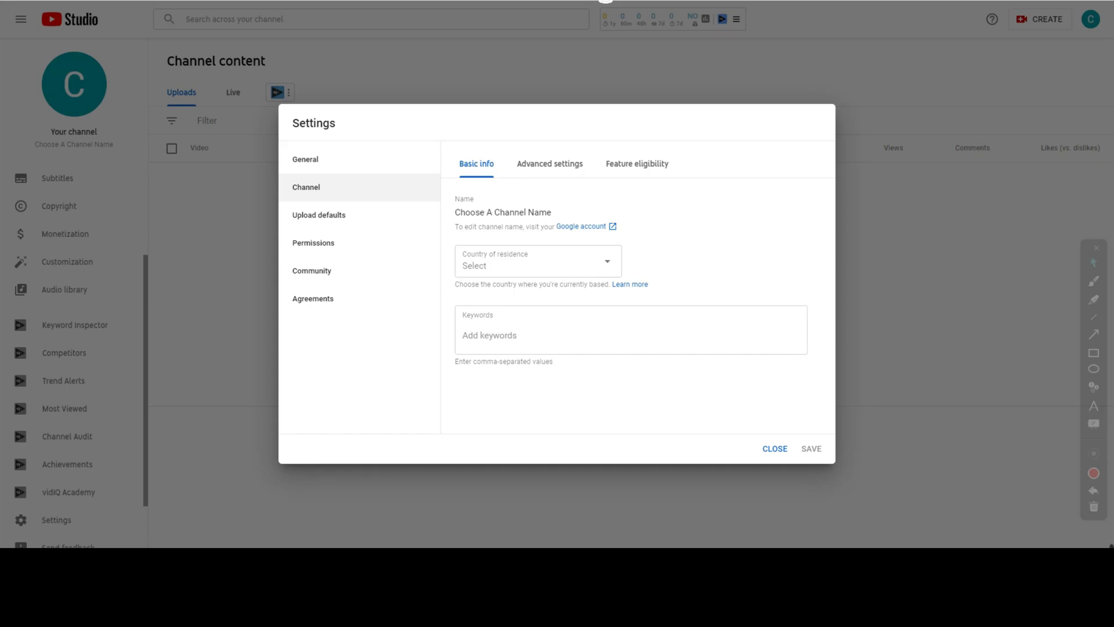
pyautogui.click(1094, 353)
pyautogui.moveTo(589, 151); pyautogui.dragTo(683, 181)
# Step: Show the Channel section's Feature eligibility tab
pyautogui.click(1094, 262)
pyautogui.click(638, 163)
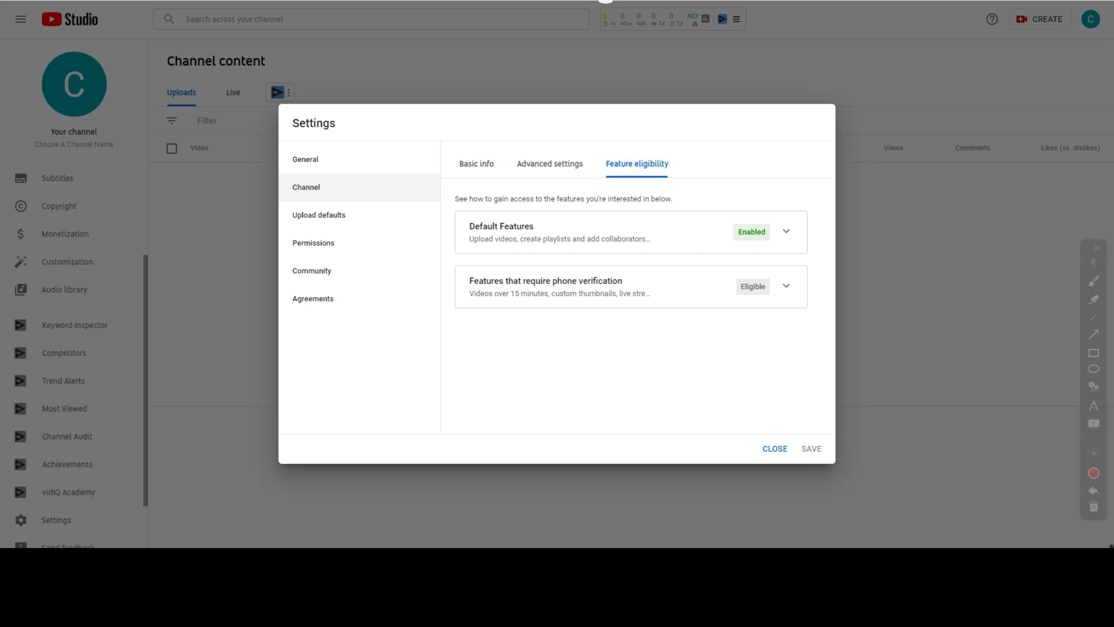
pyautogui.click(1094, 353)
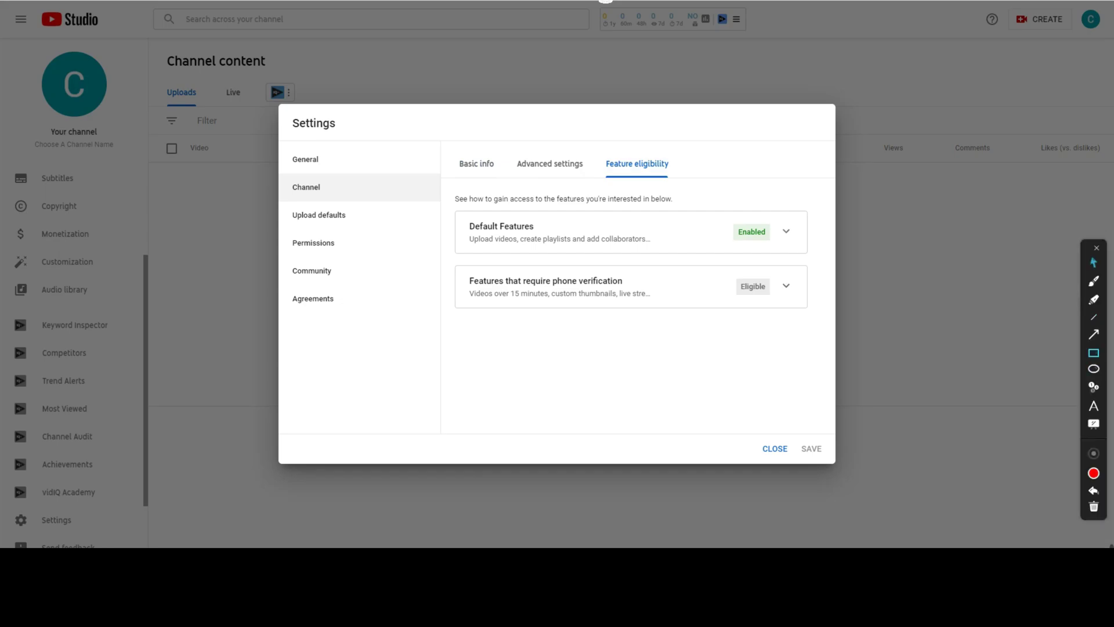
pyautogui.moveTo(705, 268); pyautogui.dragTo(805, 305)
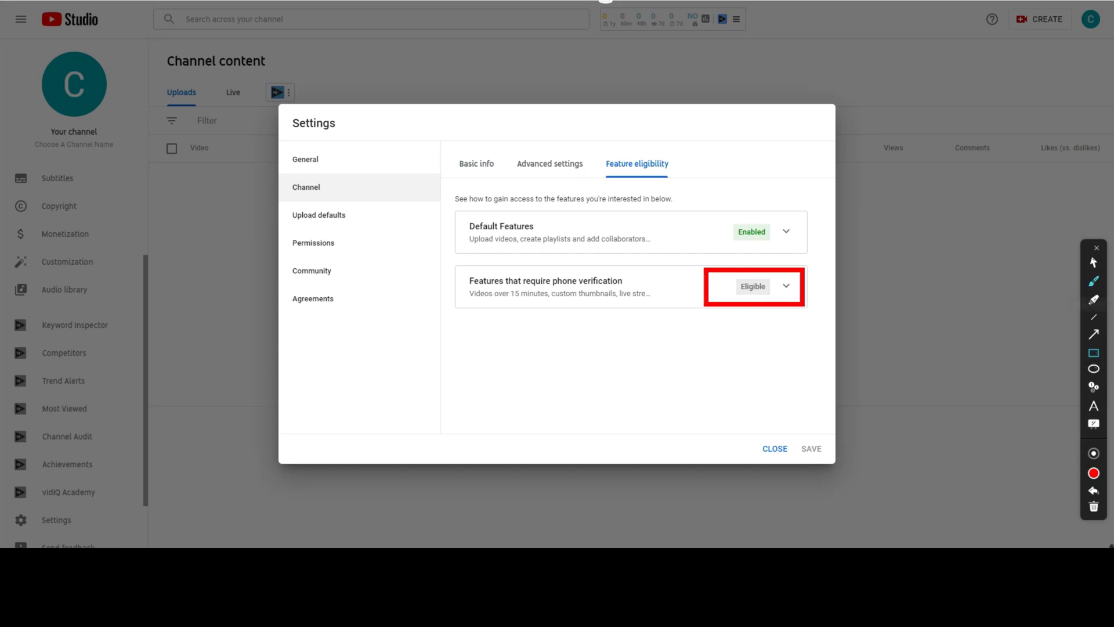
# Step: Expand 'Features that require phone verification' and scroll through its requirements
pyautogui.click(1094, 263)
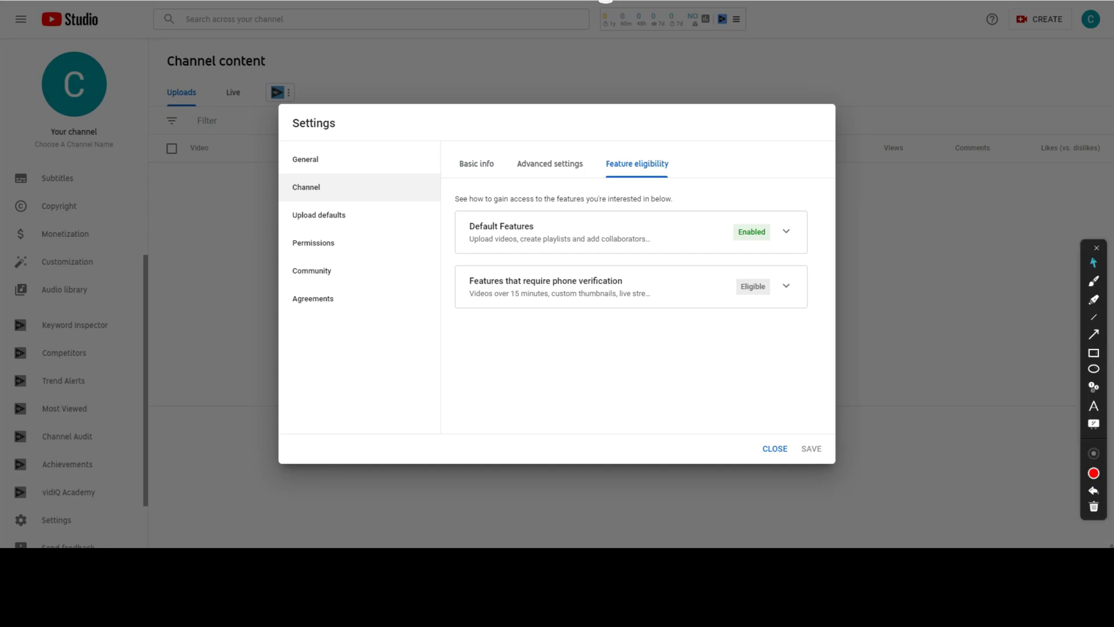
pyautogui.click(786, 286)
pyautogui.scroll(-1, 638, 290)
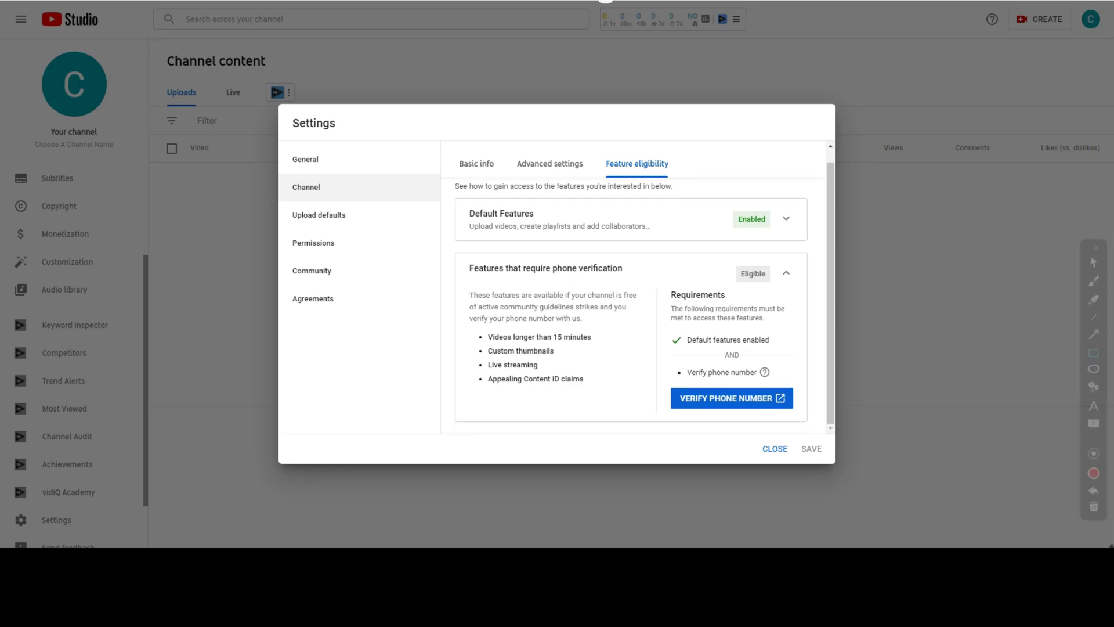
pyautogui.moveTo(646, 372); pyautogui.dragTo(813, 416)
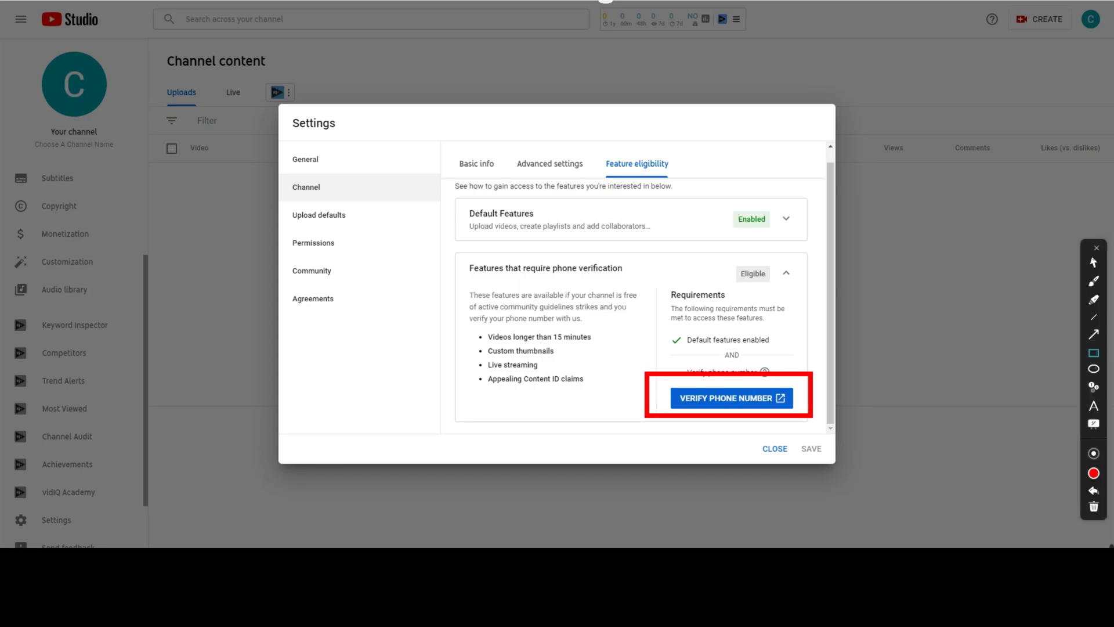
pyautogui.click(1094, 506)
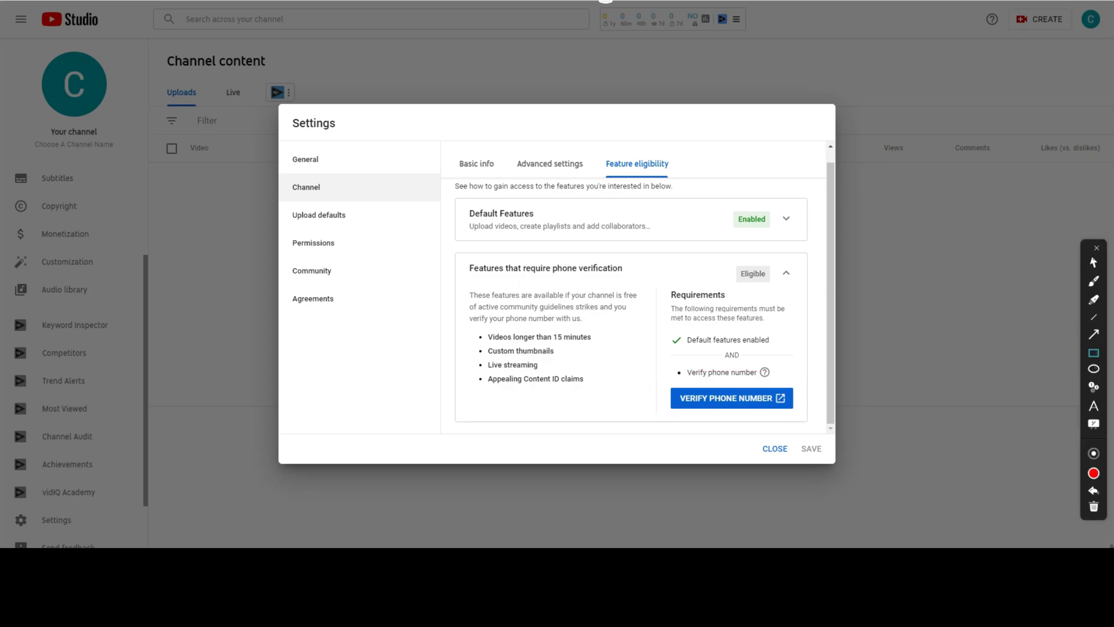
pyautogui.click(1094, 263)
# Step: Start phone verification with 'Text me the verification code' as the delivery method
pyautogui.click(732, 398)
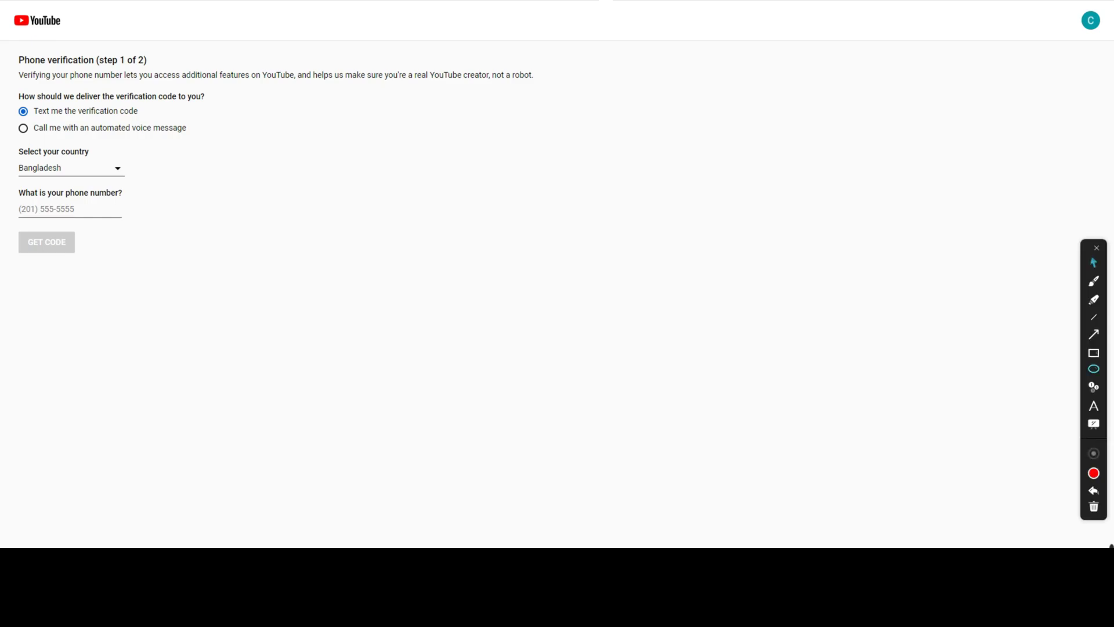
pyautogui.click(1094, 353)
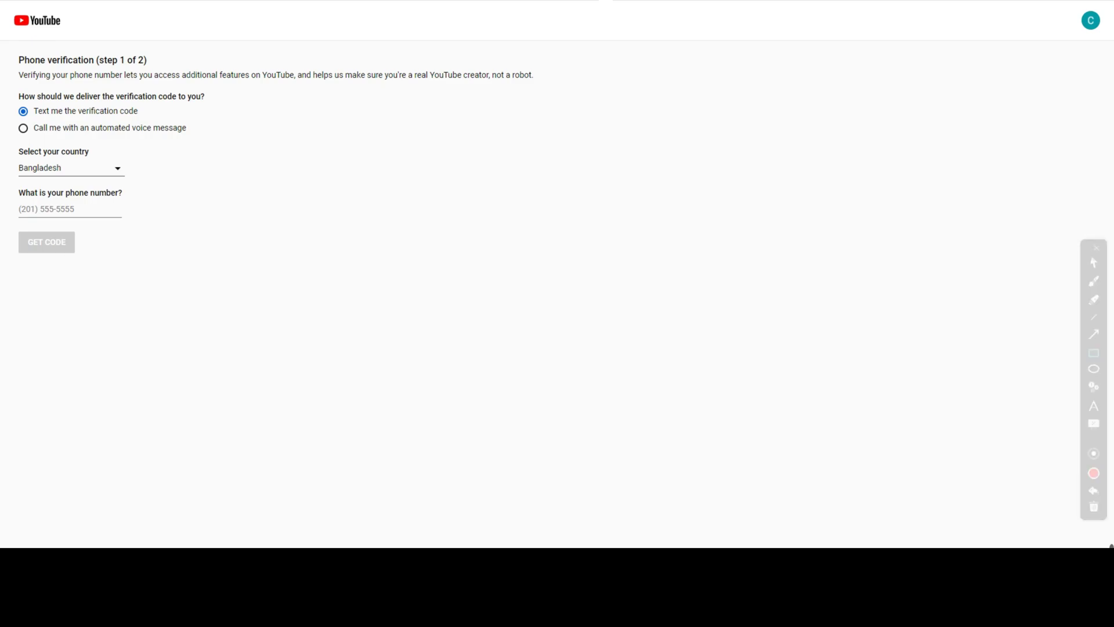
pyautogui.moveTo(8, 99)
pyautogui.mouseDown()
pyautogui.moveTo(55, 121)
pyautogui.moveTo(150, 123)
pyautogui.mouseUp()
pyautogui.moveTo(11, 119)
pyautogui.mouseDown()
pyautogui.moveTo(73, 137)
pyautogui.moveTo(193, 141)
pyautogui.mouseUp()
pyautogui.moveTo(10, 99); pyautogui.dragTo(157, 122)
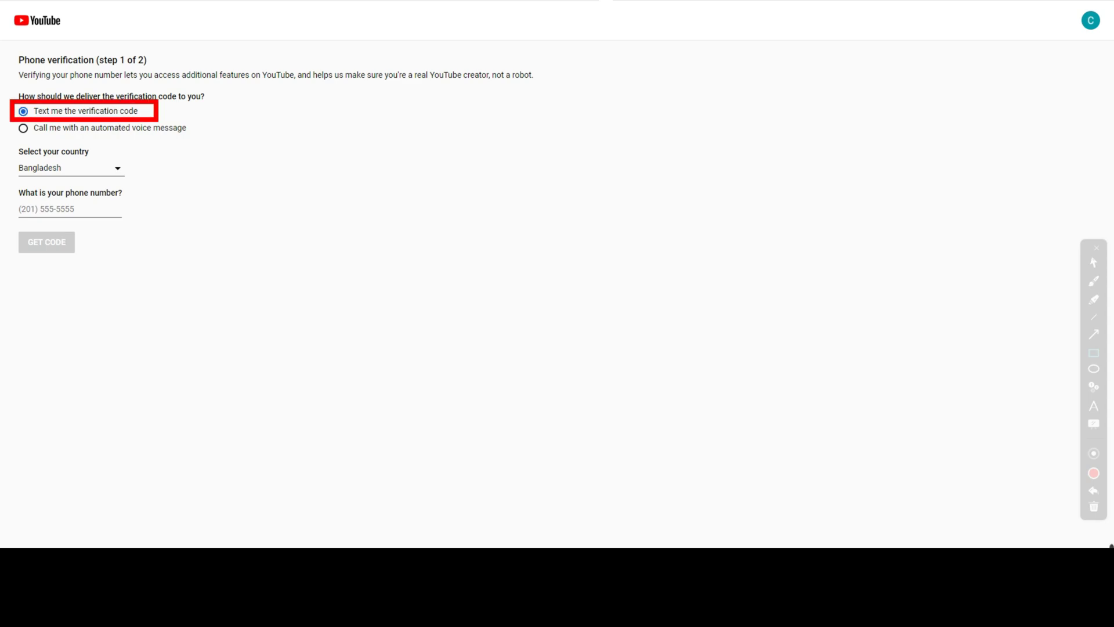
pyautogui.click(1093, 262)
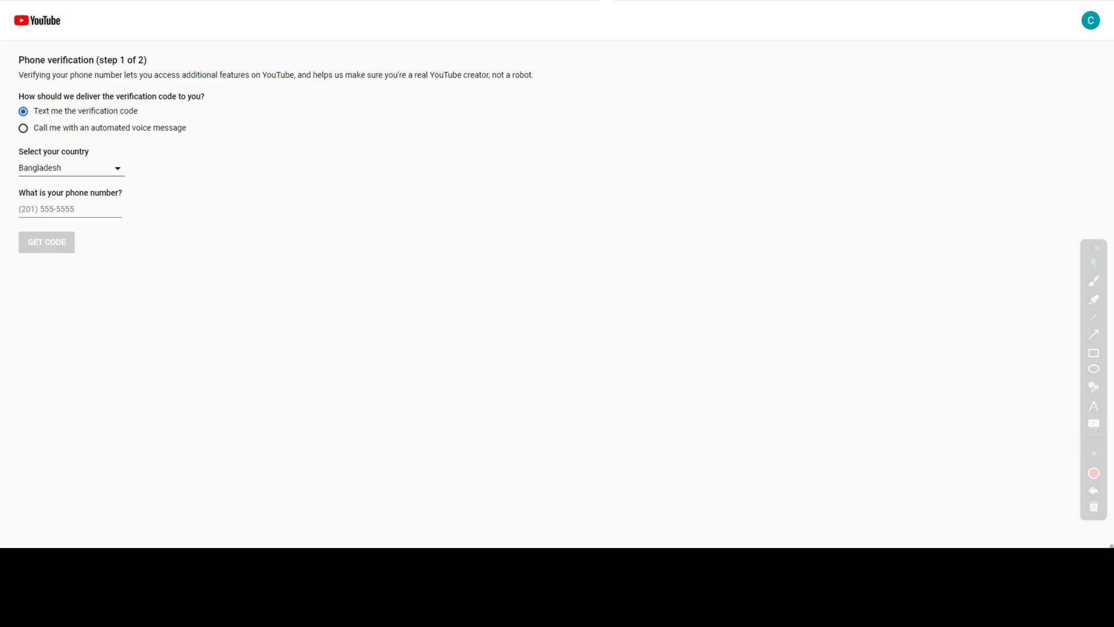
# Step: Keep Bangladesh as the country in the country dropdown
pyautogui.click(70, 168)
pyautogui.scroll(5, 102, 316)
pyautogui.scroll(-2, 101, 316)
pyautogui.scroll(-1, 102, 316)
pyautogui.click(69, 269)
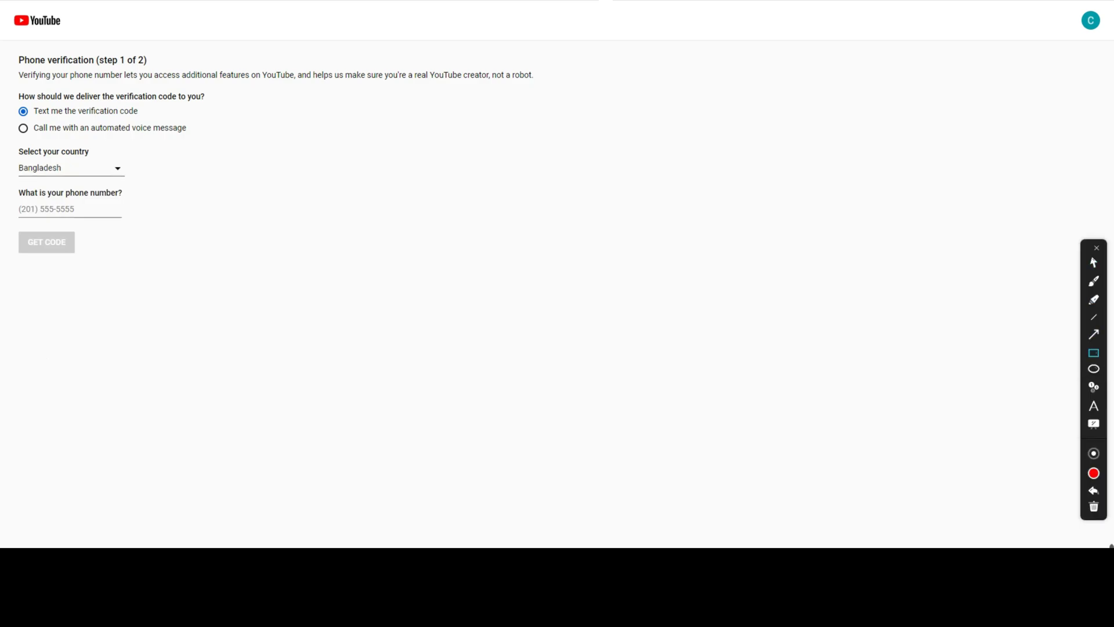
pyautogui.moveTo(10, 198); pyautogui.dragTo(143, 227)
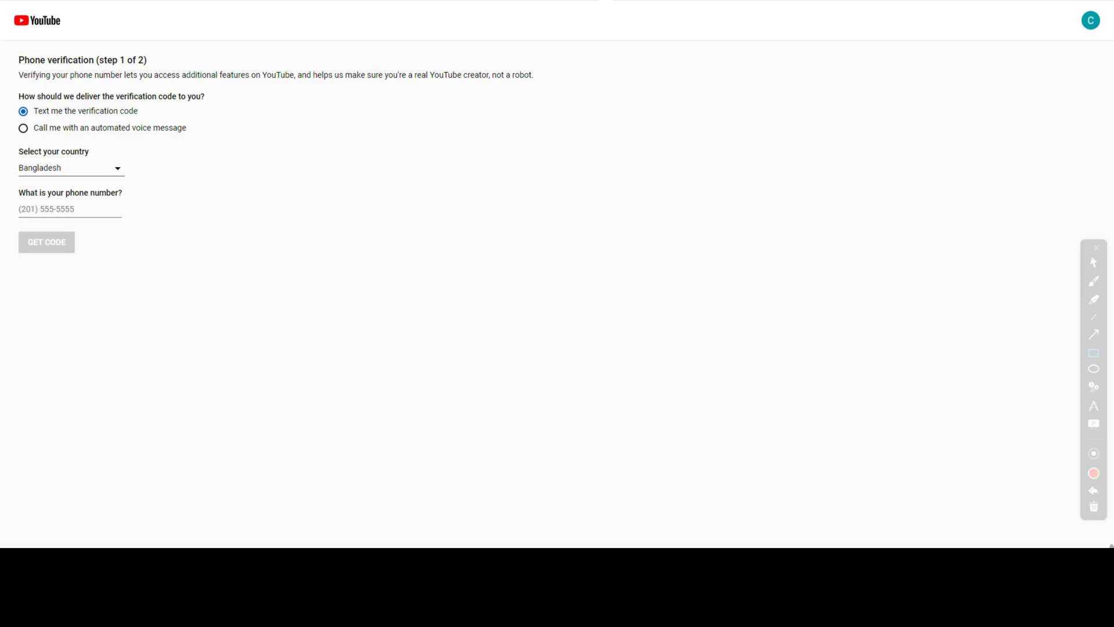
# Step: Enter the phone number in the number field and request the code with GET CODE
pyautogui.click(1094, 263)
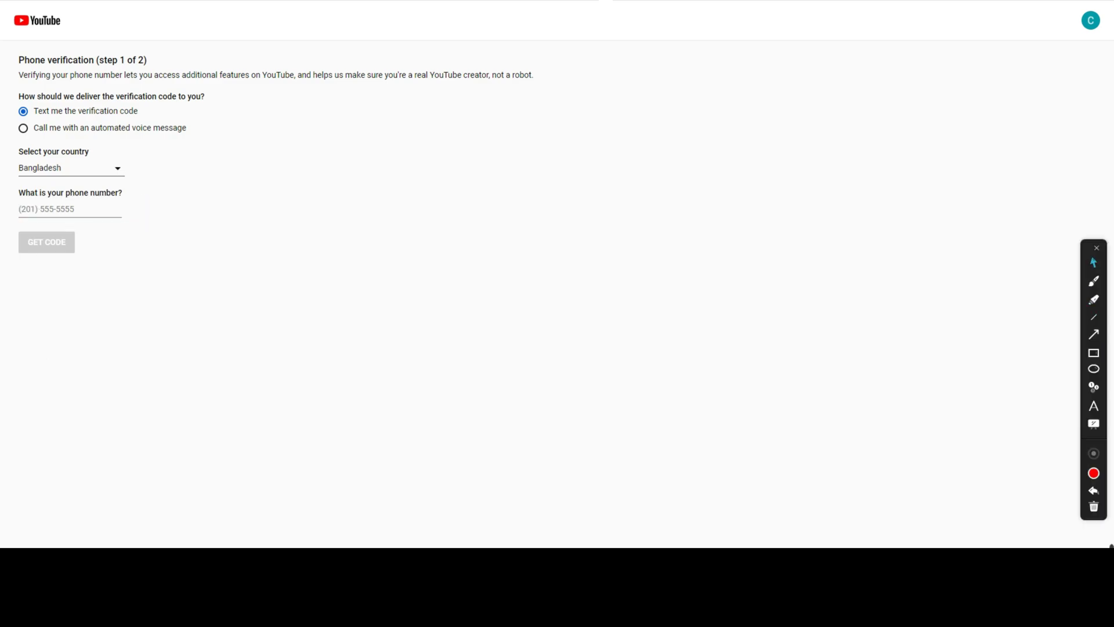
pyautogui.click(64, 210)
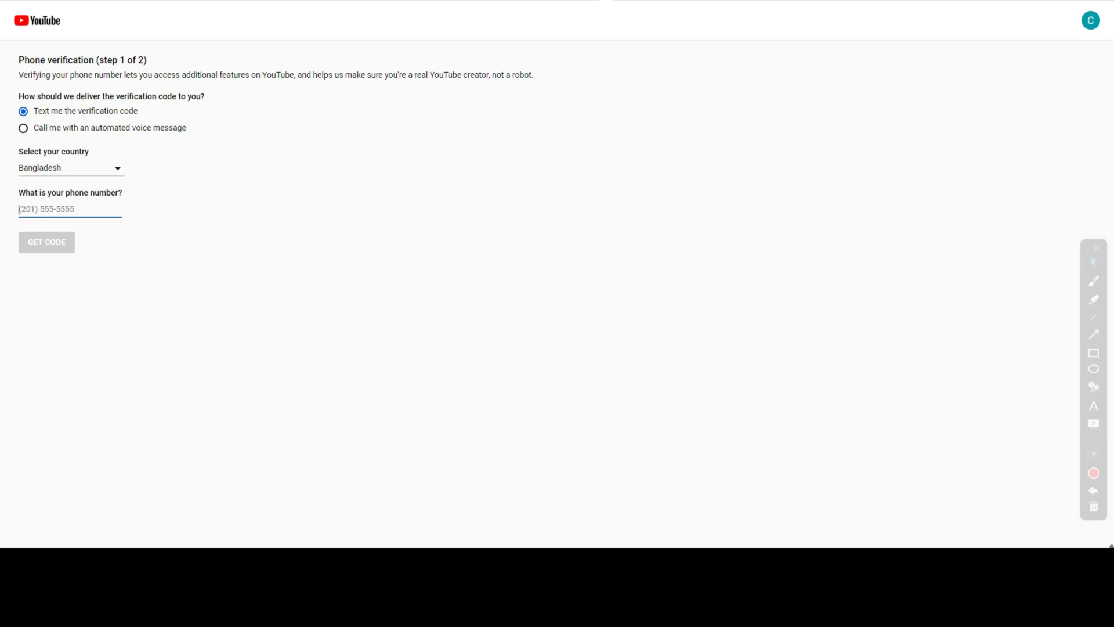
pyautogui.write('01')
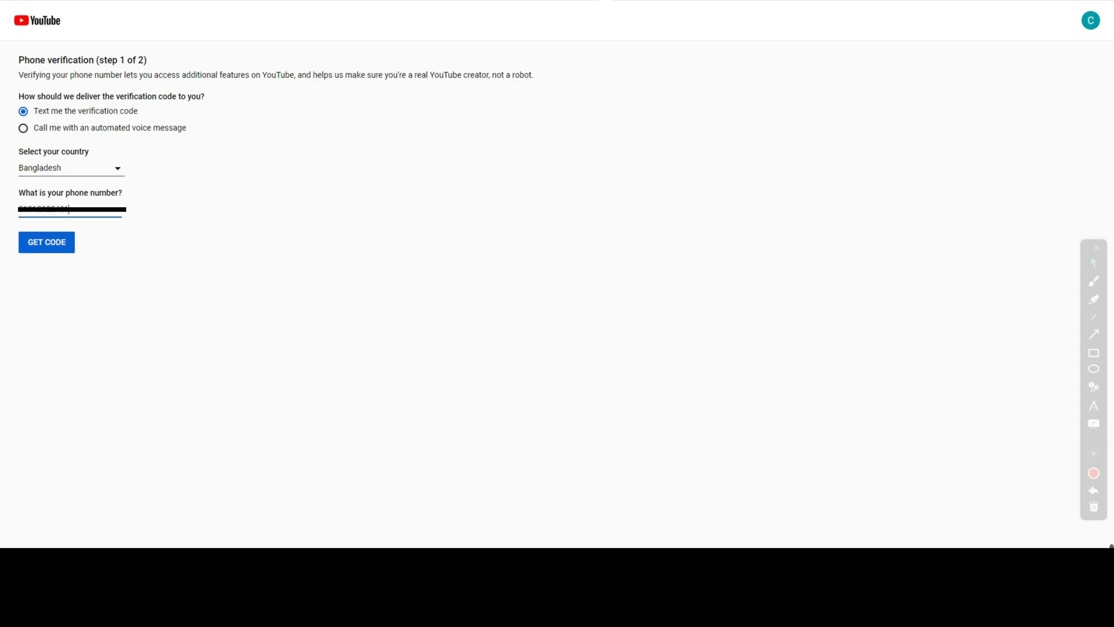
pyautogui.click(1093, 353)
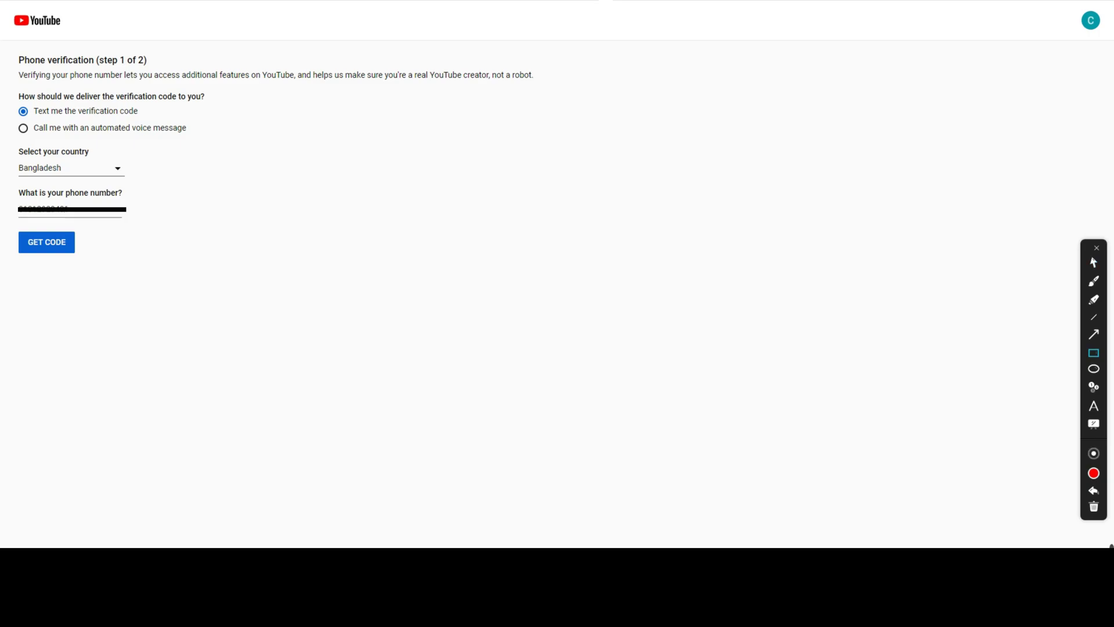
pyautogui.moveTo(2, 226); pyautogui.dragTo(105, 265)
pyautogui.click(1094, 262)
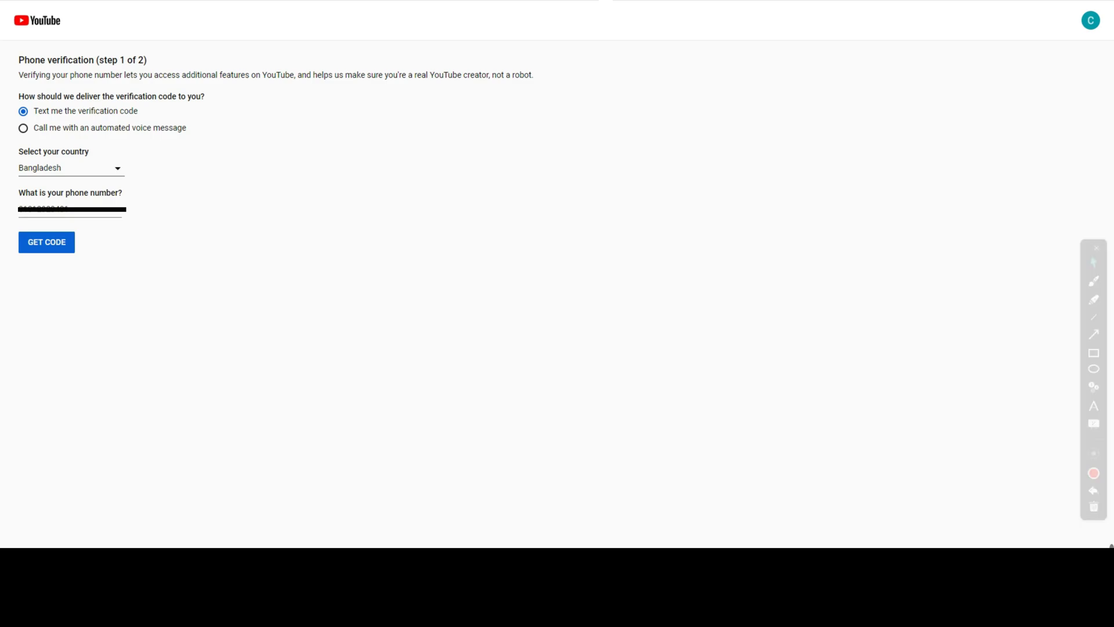
pyautogui.click(46, 242)
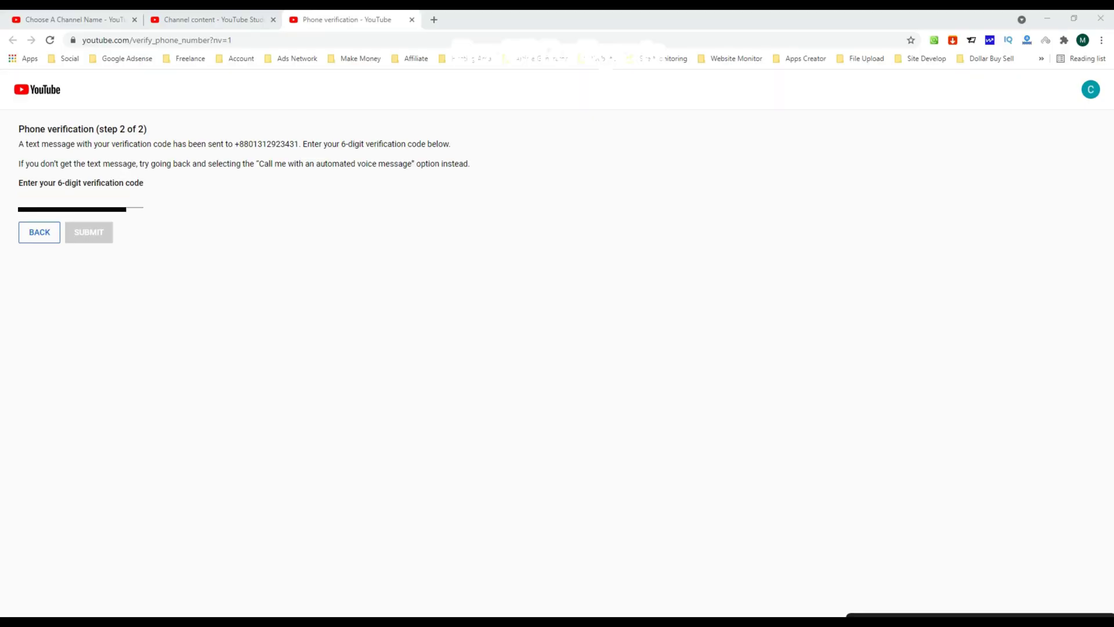
# Step: Enter the six-digit texted verification code, submit it, and close the verification tab
pyautogui.click(1074, 619)
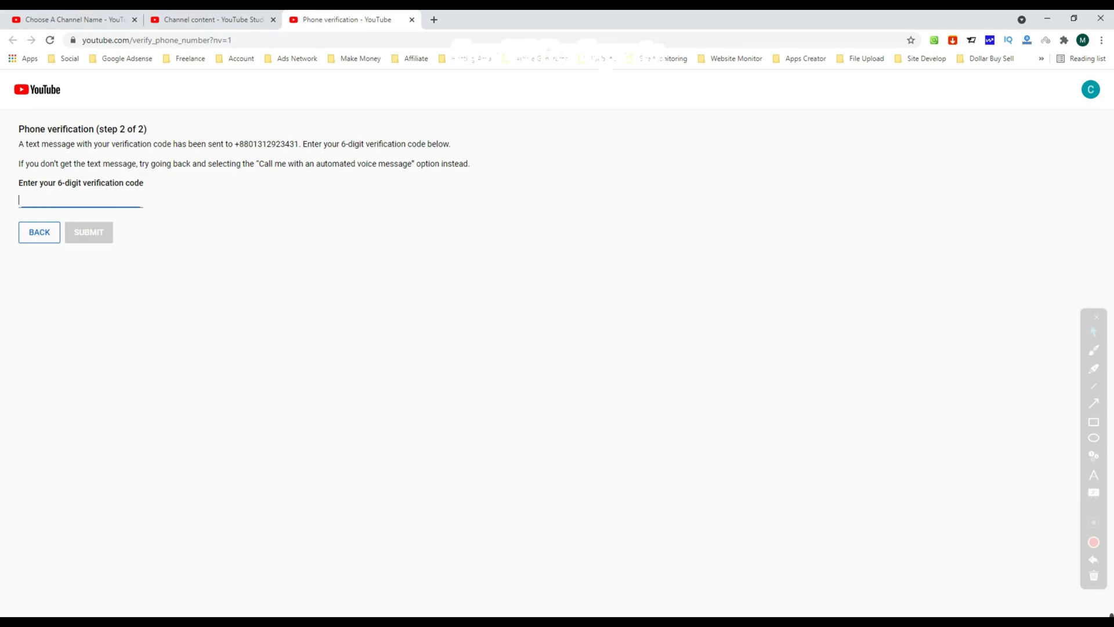
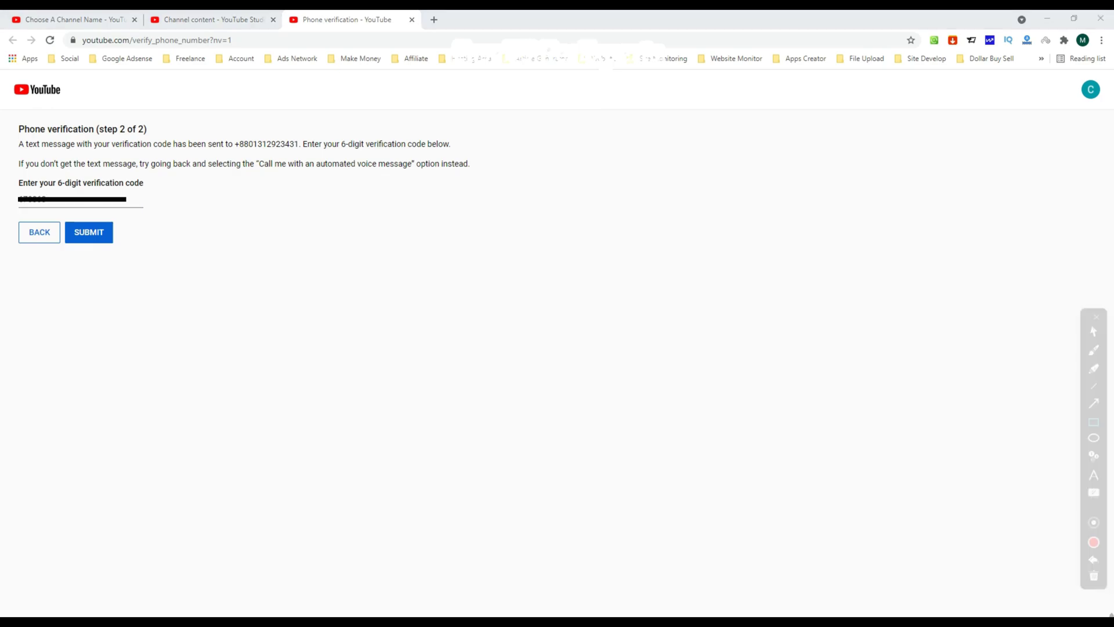
pyautogui.moveTo(4, 214)
pyautogui.mouseDown()
pyautogui.moveTo(65, 250)
pyautogui.moveTo(133, 250)
pyautogui.mouseUp()
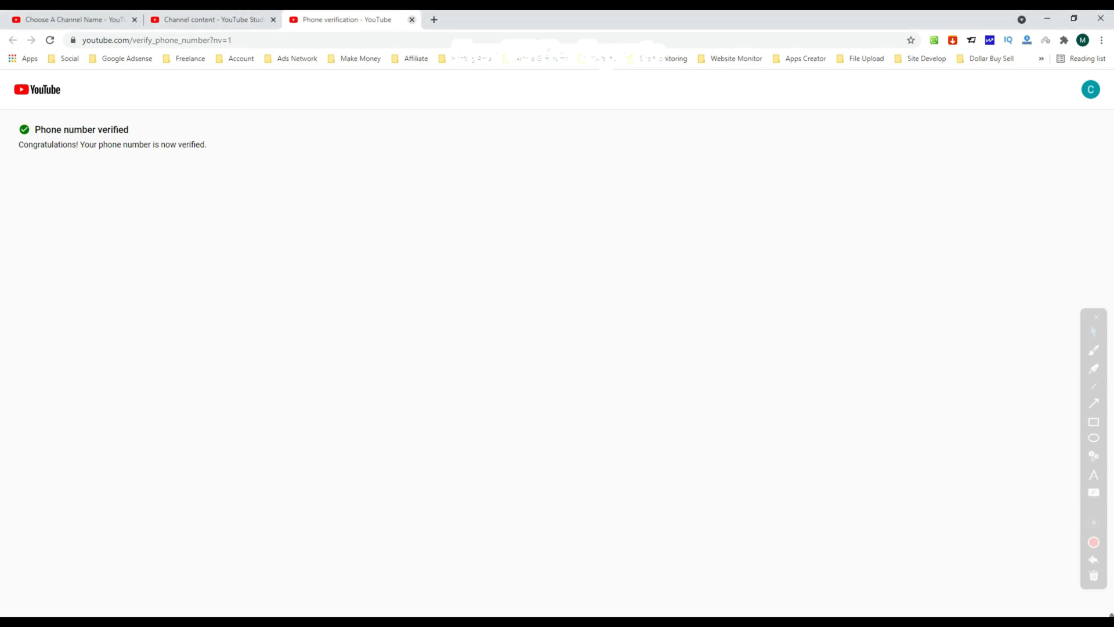
pyautogui.click(412, 19)
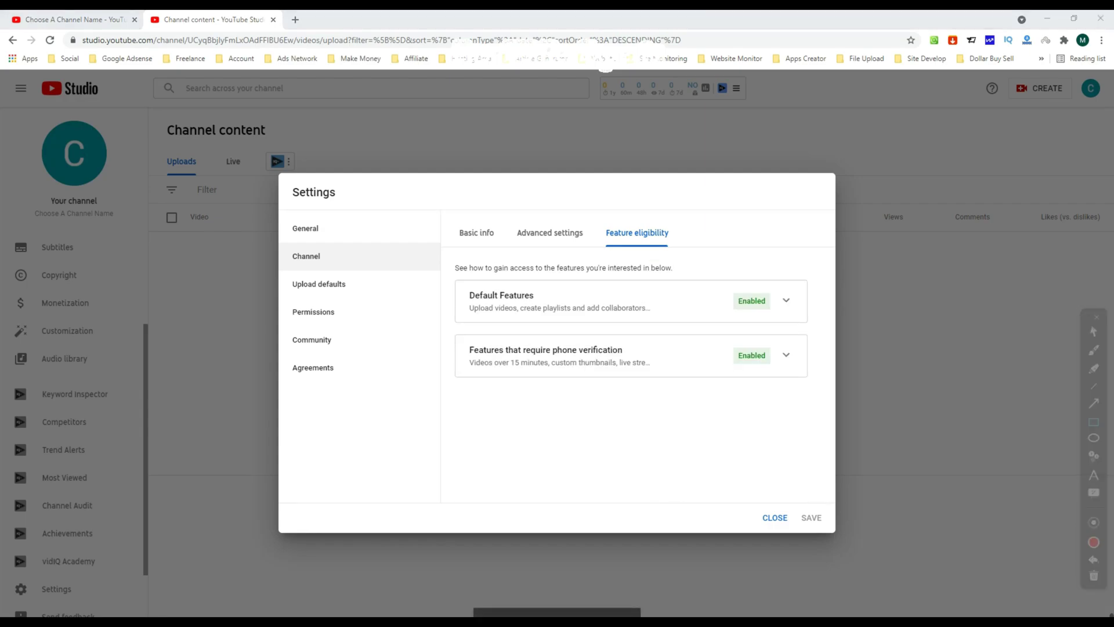
pyautogui.moveTo(449, 328); pyautogui.dragTo(819, 386)
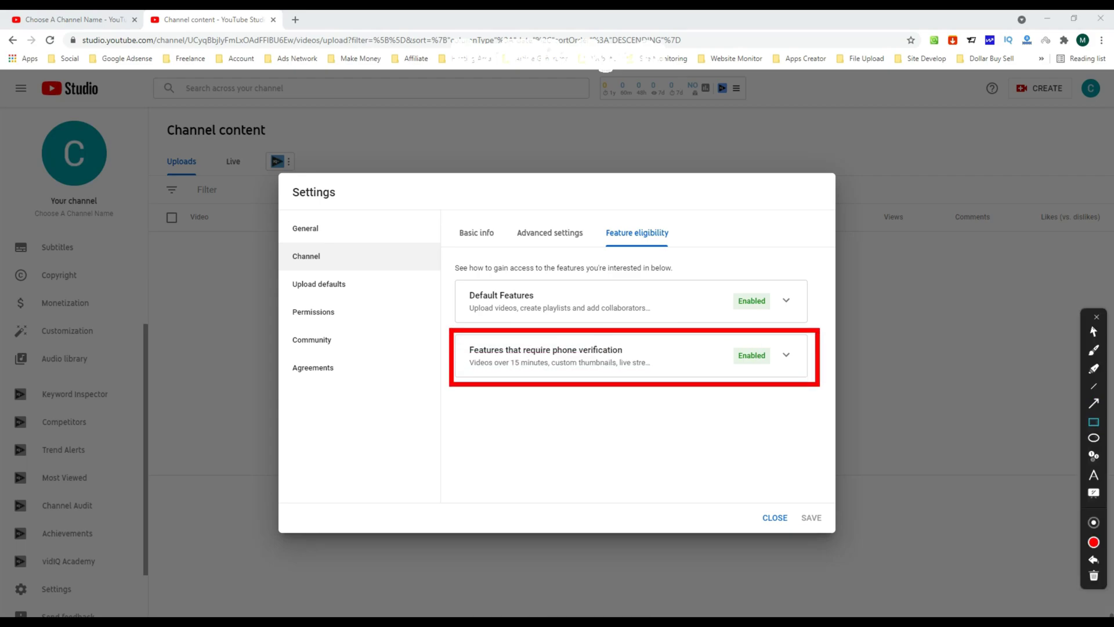